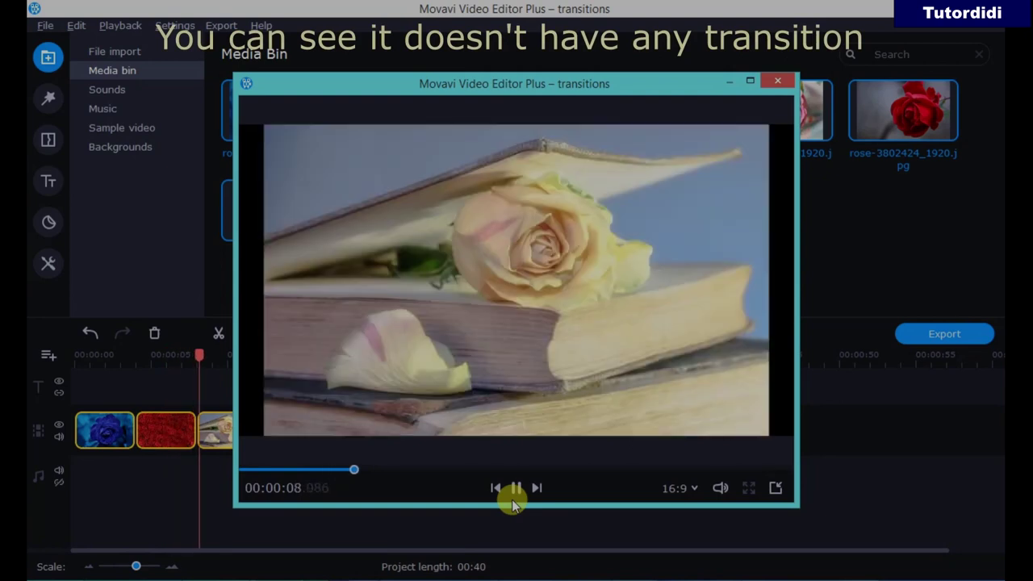
- Pause the slideshow playback and close the detached preview window
{"action": "left_click", "coordinate": [514, 492]}
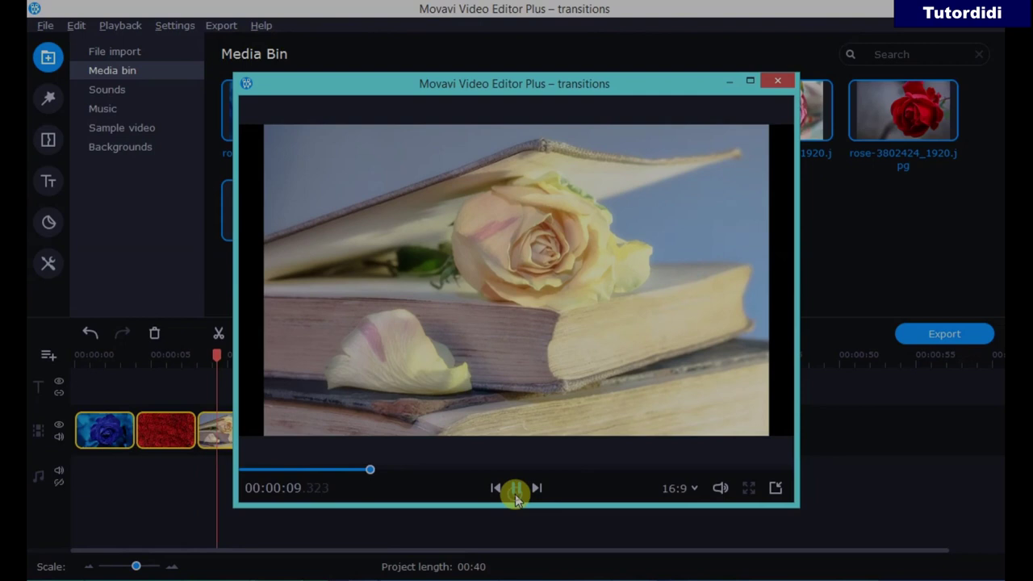
{"action": "left_click", "coordinate": [780, 84]}
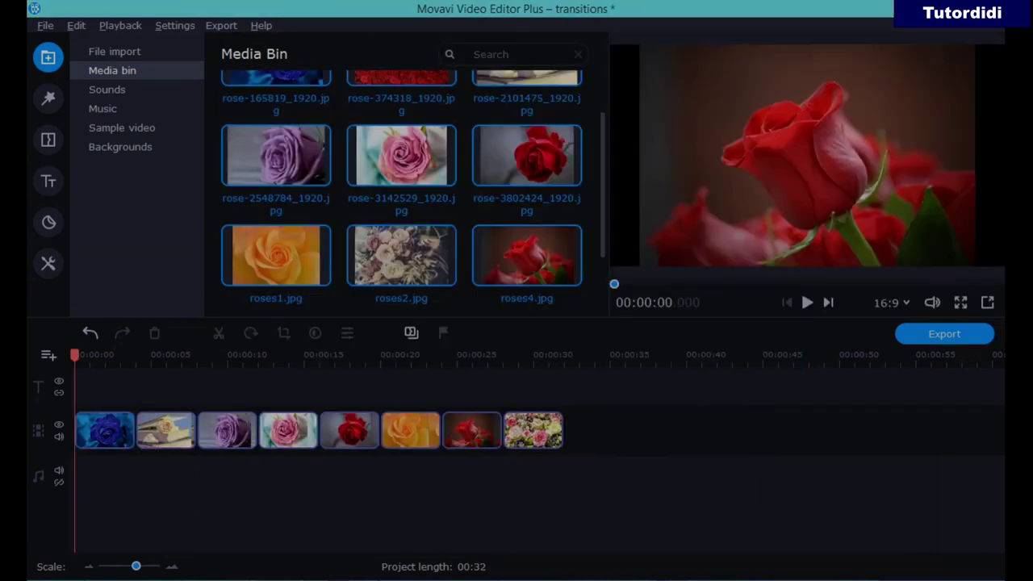
- Open the transitions library and browse all available styles as well as the Featured group
{"action": "left_click", "coordinate": [111, 429]}
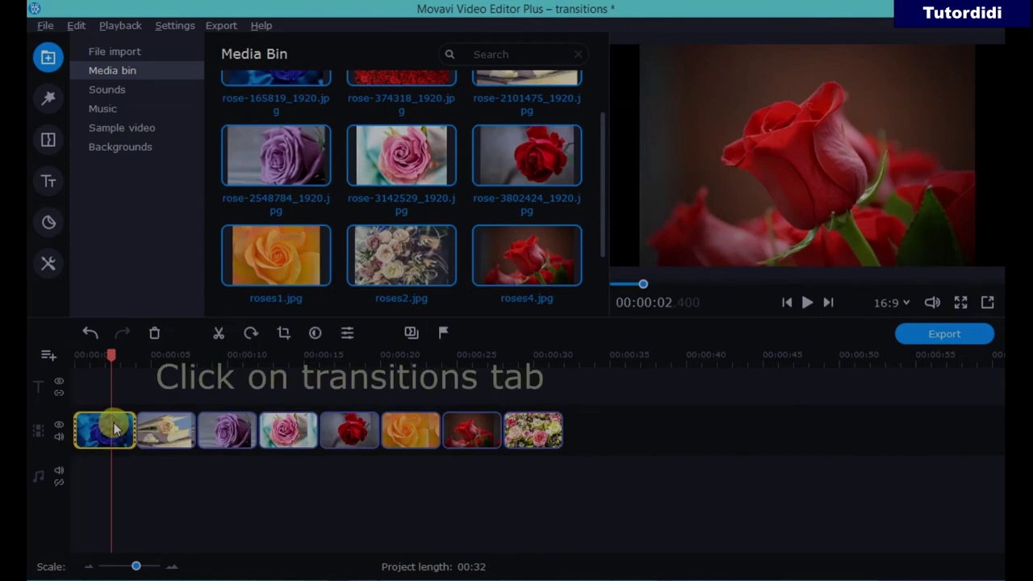
{"action": "left_click", "coordinate": [48, 141]}
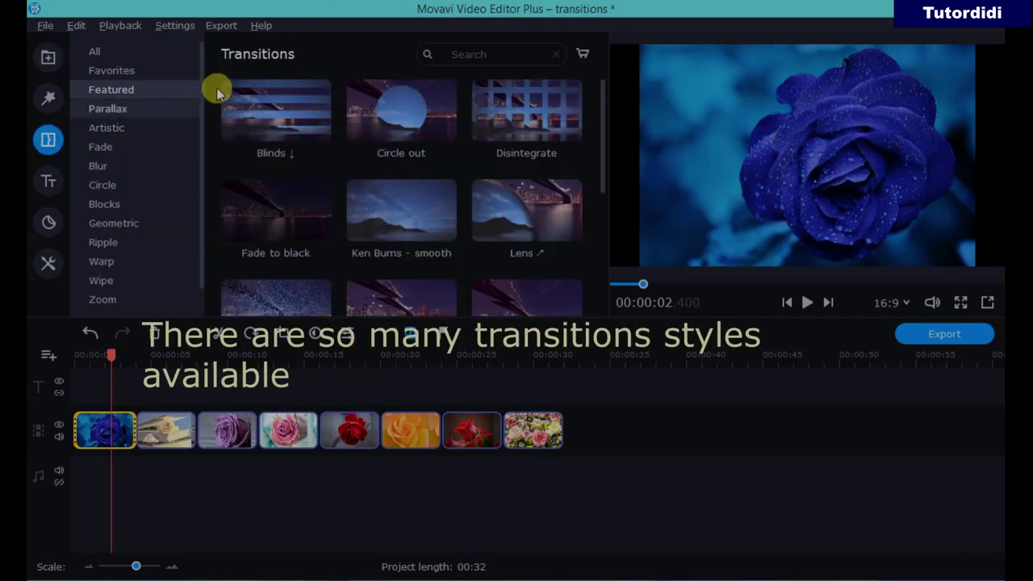
{"action": "left_click", "coordinate": [99, 55]}
{"action": "scroll", "coordinate": [379, 153], "scroll_direction": "down", "scroll_amount": 3}
{"action": "scroll", "coordinate": [385, 171], "scroll_direction": "down", "scroll_amount": 5}
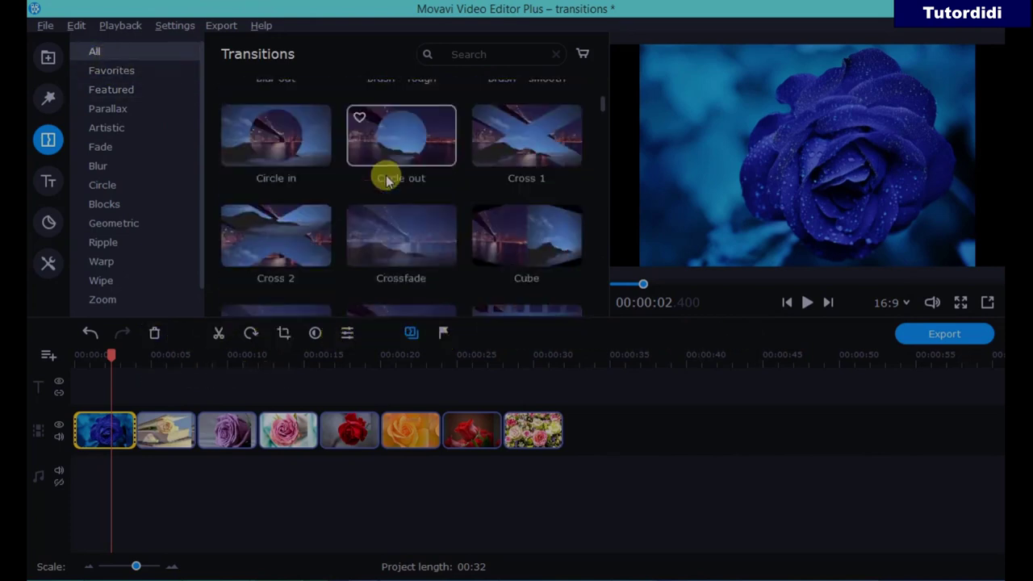
{"action": "scroll", "coordinate": [379, 210], "scroll_direction": "down", "scroll_amount": 3}
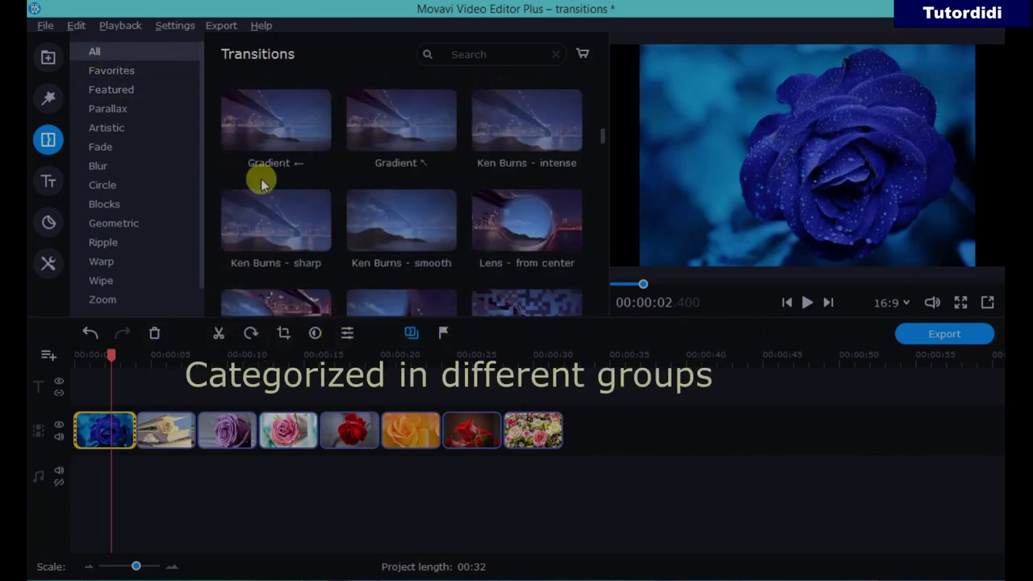
{"action": "left_click", "coordinate": [129, 78]}
{"action": "left_click", "coordinate": [131, 90]}
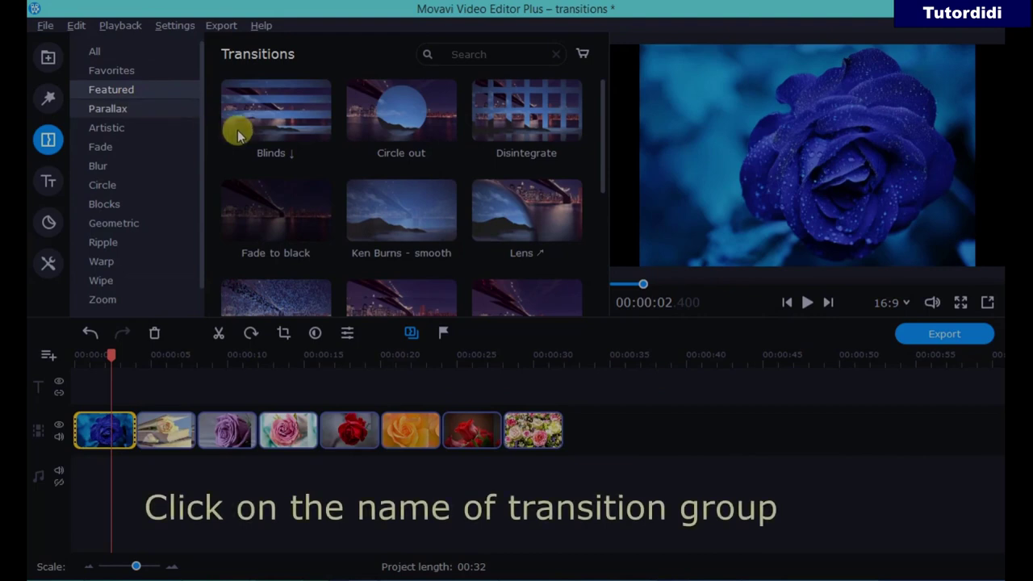
- Add the Parallax 1 transition between the first and second clips on the timeline
{"action": "left_click", "coordinate": [125, 108]}
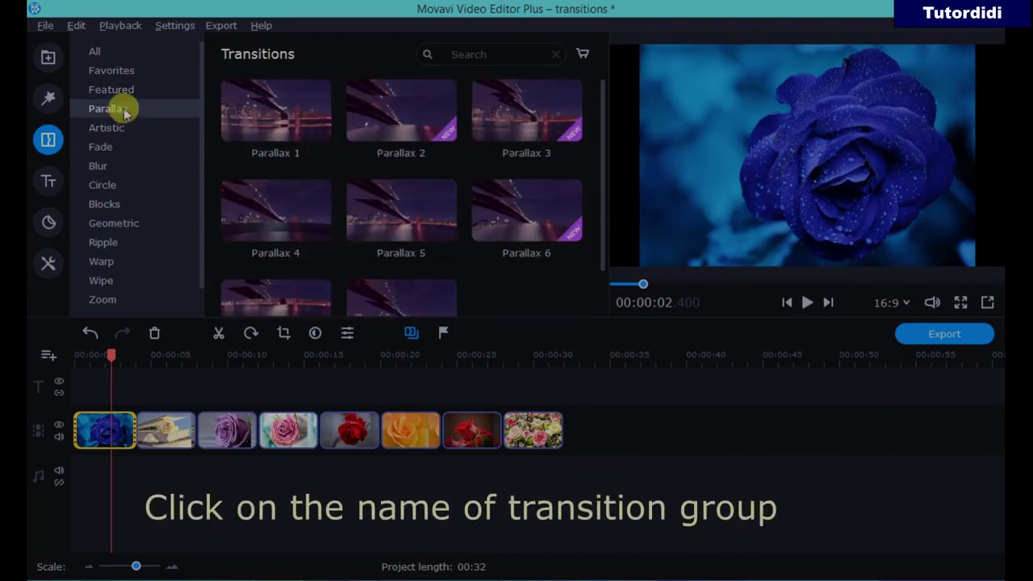
{"action": "left_click", "coordinate": [291, 139]}
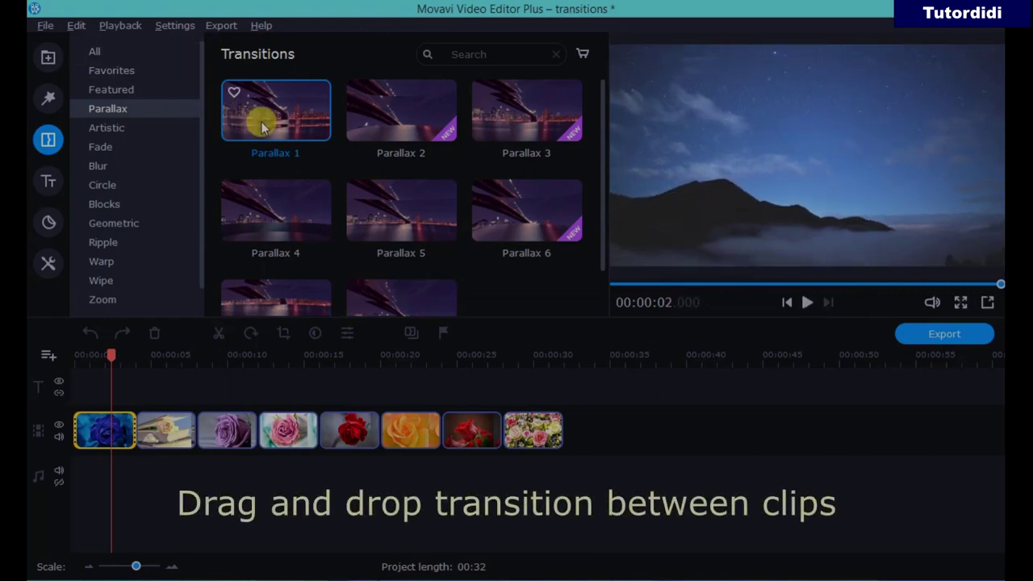
{"action": "left_click_drag", "start_coordinate": [253, 131], "coordinate": [129, 434]}
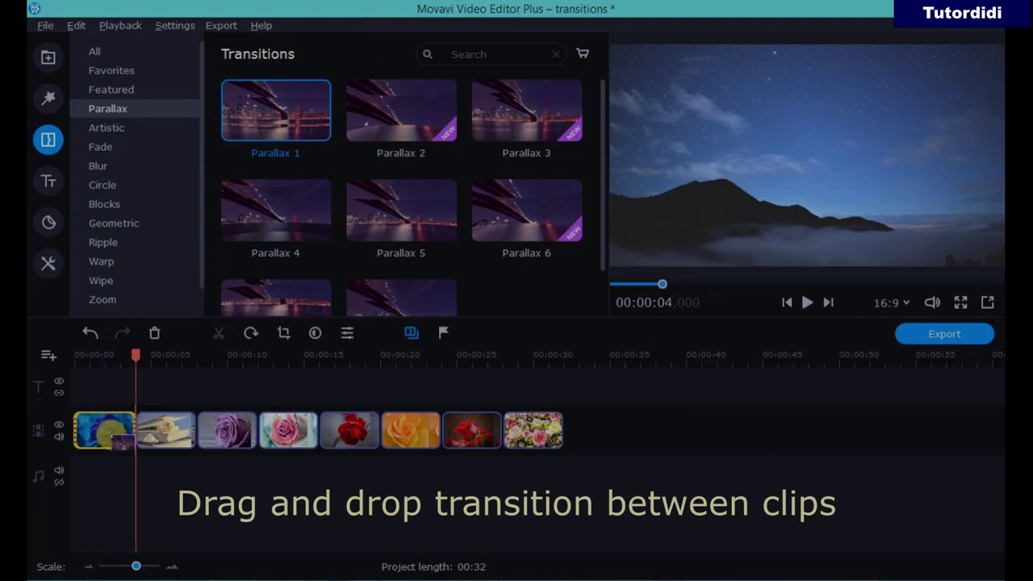
- Play back the transition between the first two clips and return the playhead to just before it
{"action": "left_click", "coordinate": [807, 303]}
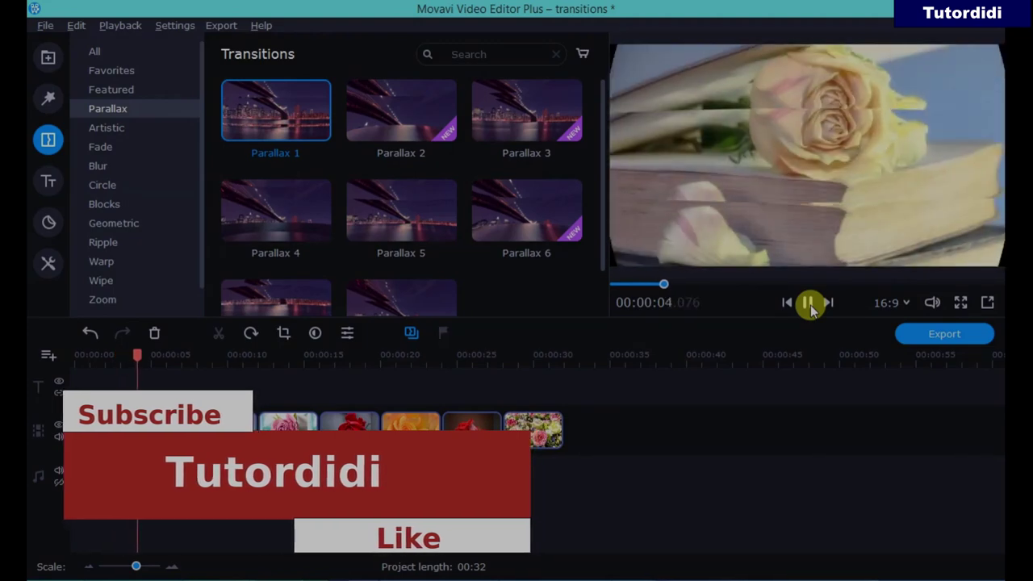
{"action": "left_click", "coordinate": [810, 305]}
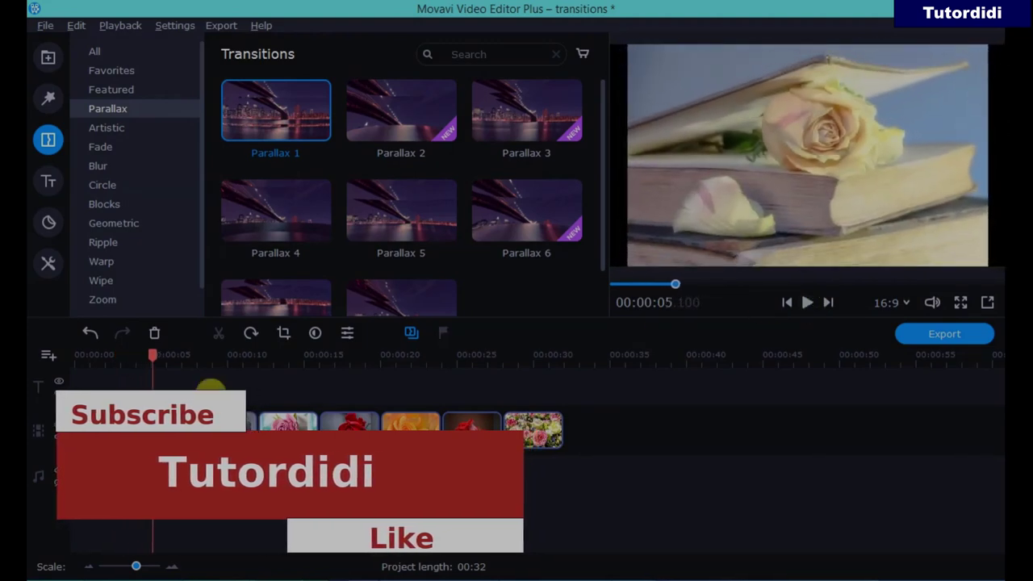
{"action": "left_click", "coordinate": [126, 355]}
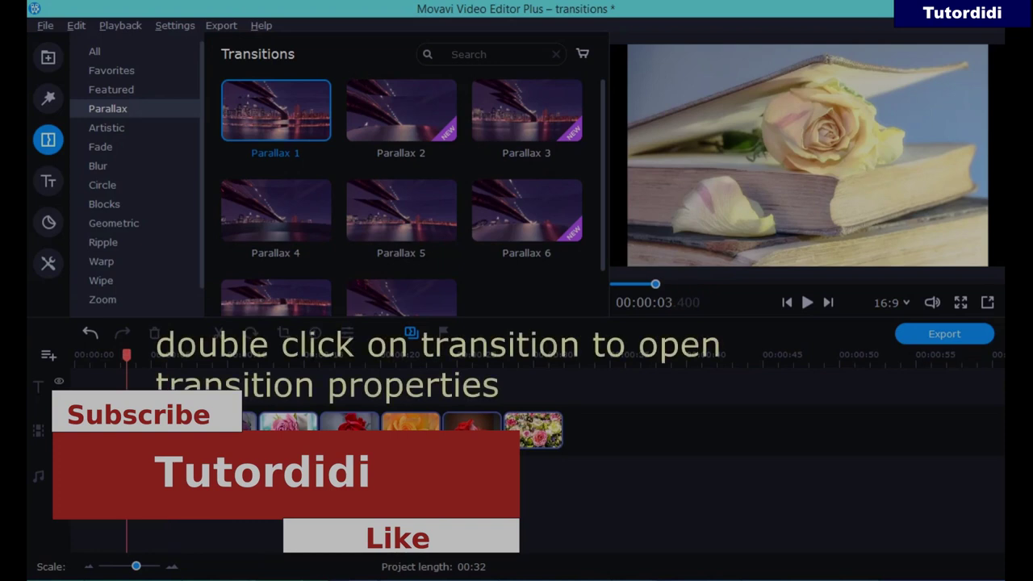
- Set the duration of the Parallax 1 transition to 4 seconds and replay the timeline from near its start
{"action": "left_click", "coordinate": [133, 442]}
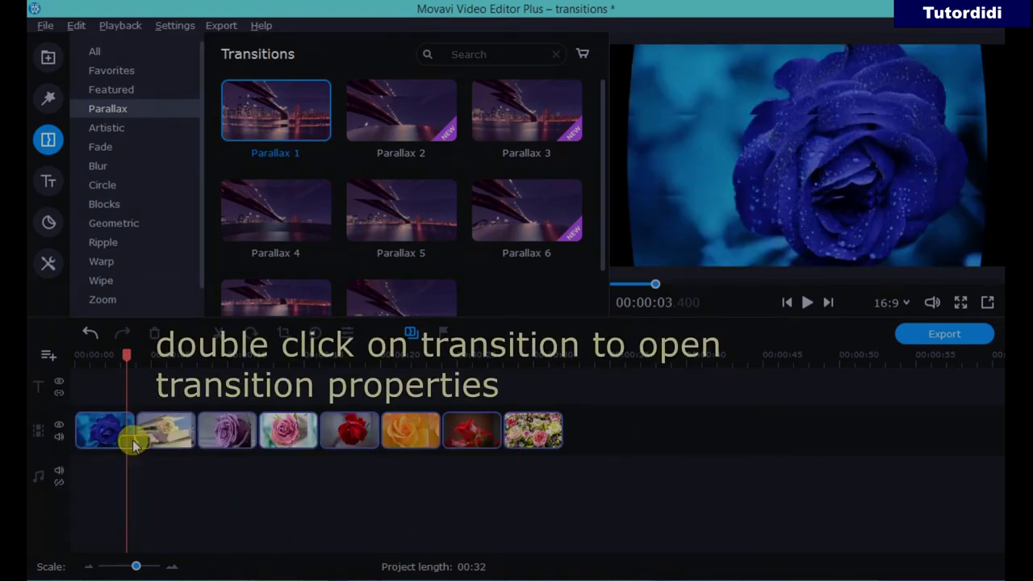
{"action": "double_click", "coordinate": [133, 442]}
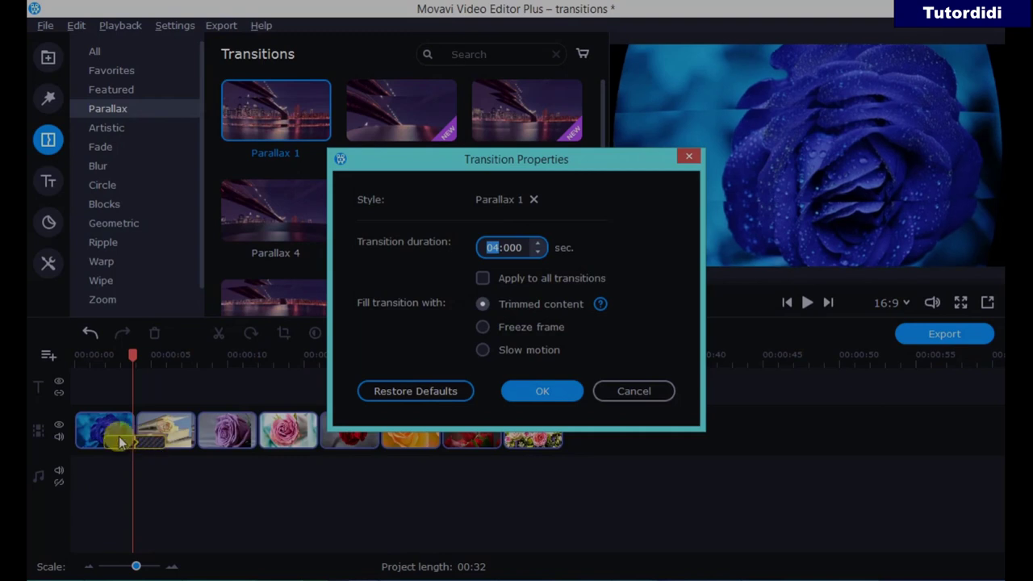
{"action": "left_click", "coordinate": [539, 391]}
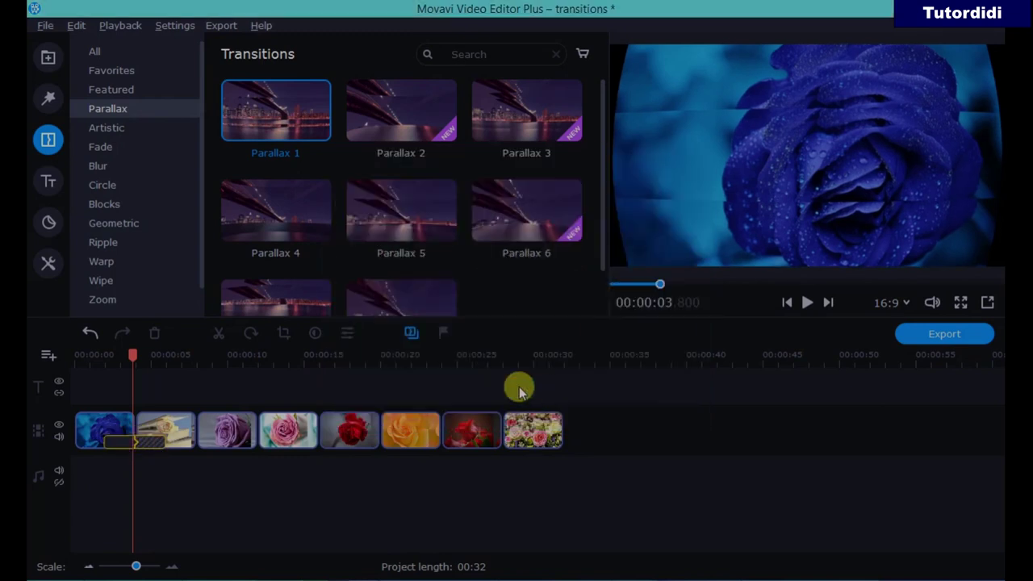
{"action": "left_click_drag", "start_coordinate": [127, 365], "coordinate": [90, 358]}
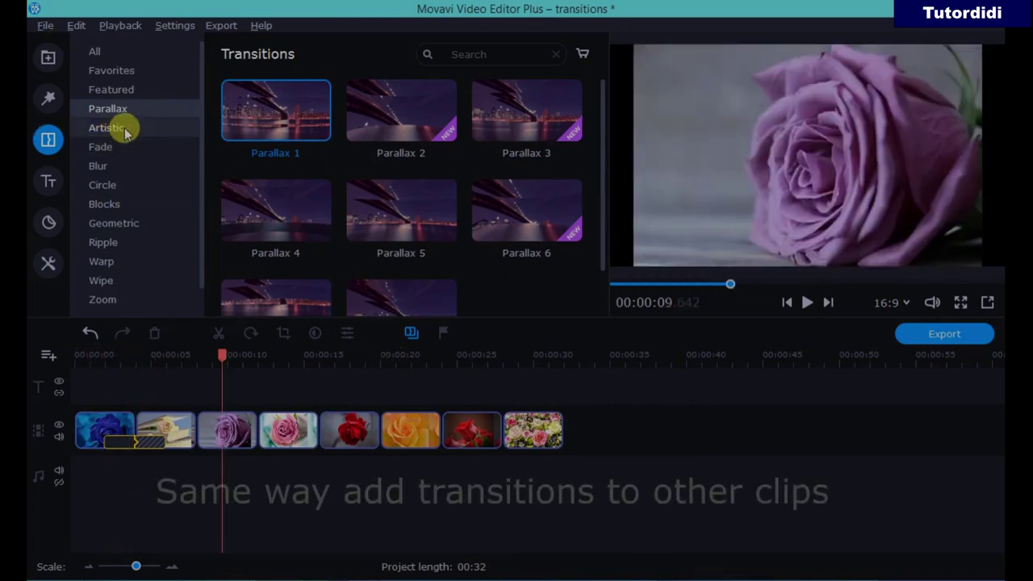
- Add the Page turn ↖ transition from the Artistic group between the second and third clips
{"action": "left_click", "coordinate": [121, 129]}
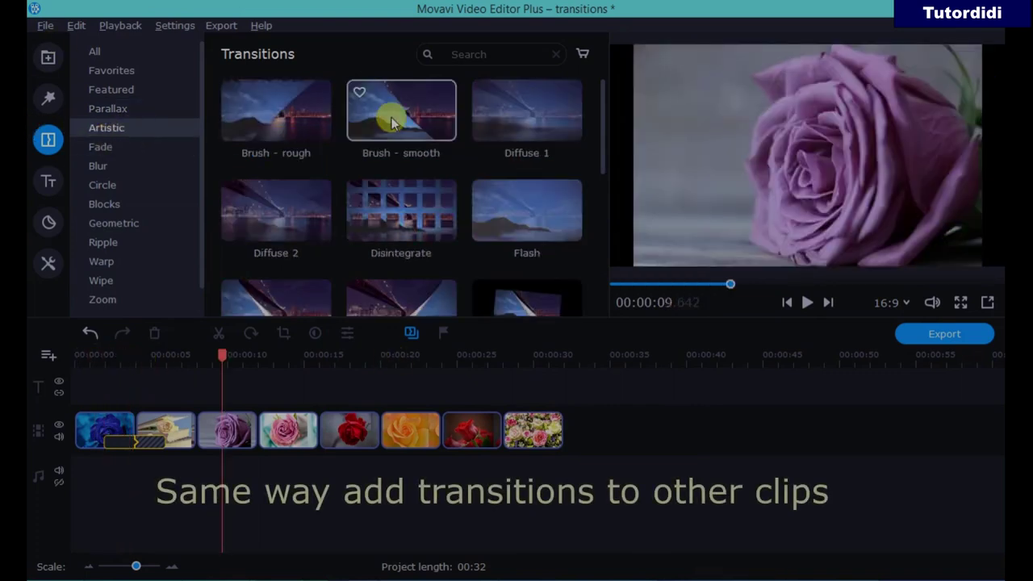
{"action": "left_click", "coordinate": [393, 121]}
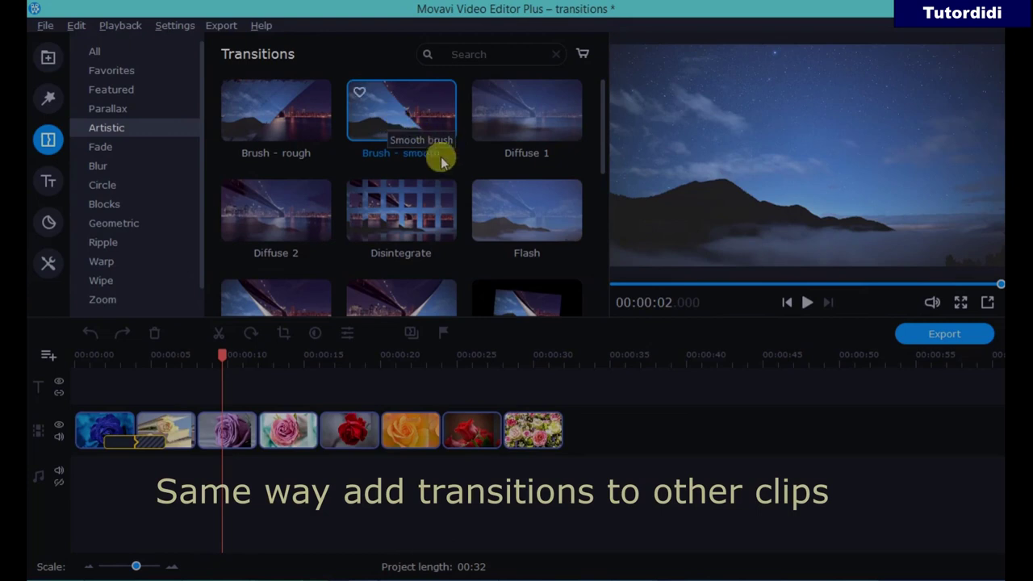
{"action": "scroll", "coordinate": [406, 234], "scroll_direction": "down", "scroll_amount": 1}
{"action": "left_click", "coordinate": [404, 228]}
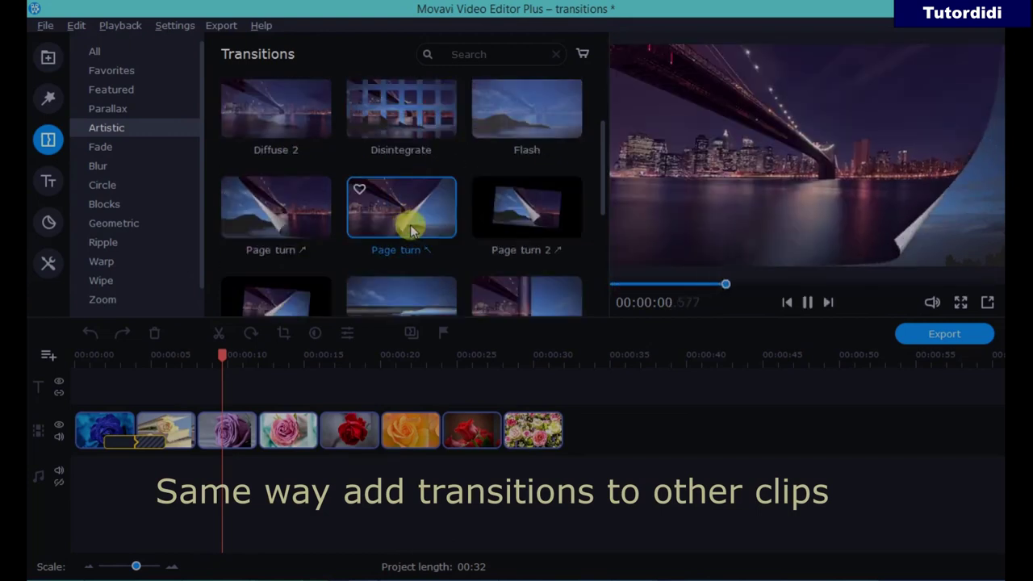
{"action": "left_click_drag", "start_coordinate": [395, 226], "coordinate": [185, 428]}
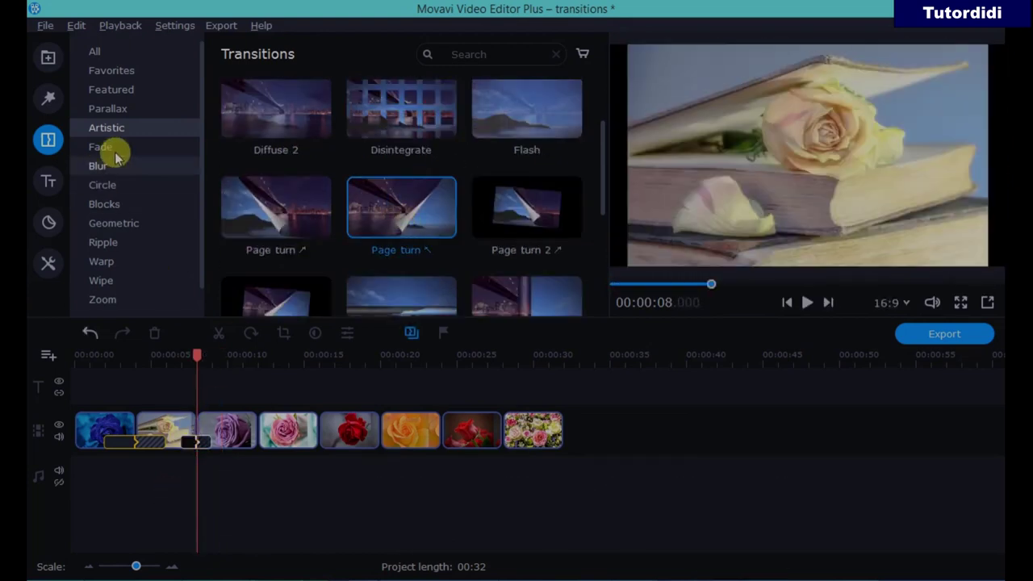
- Add Fade to black between the third and fourth clips and Circle in between the fourth and fifth clips
{"action": "left_click", "coordinate": [113, 149]}
{"action": "left_click_drag", "start_coordinate": [414, 133], "coordinate": [257, 442]}
{"action": "scroll", "coordinate": [121, 167], "scroll_direction": "down", "scroll_amount": 1}
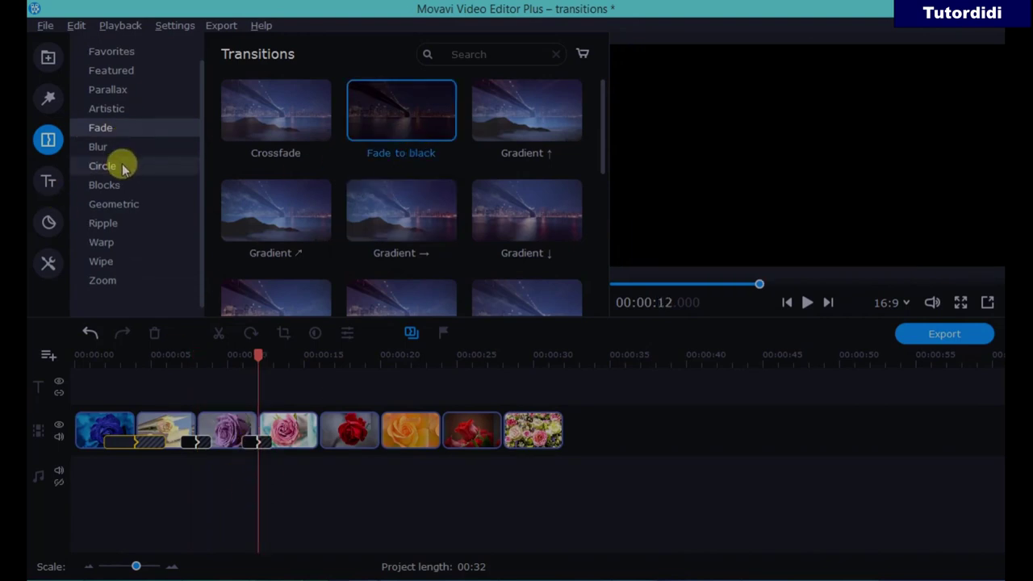
{"action": "left_click", "coordinate": [117, 167]}
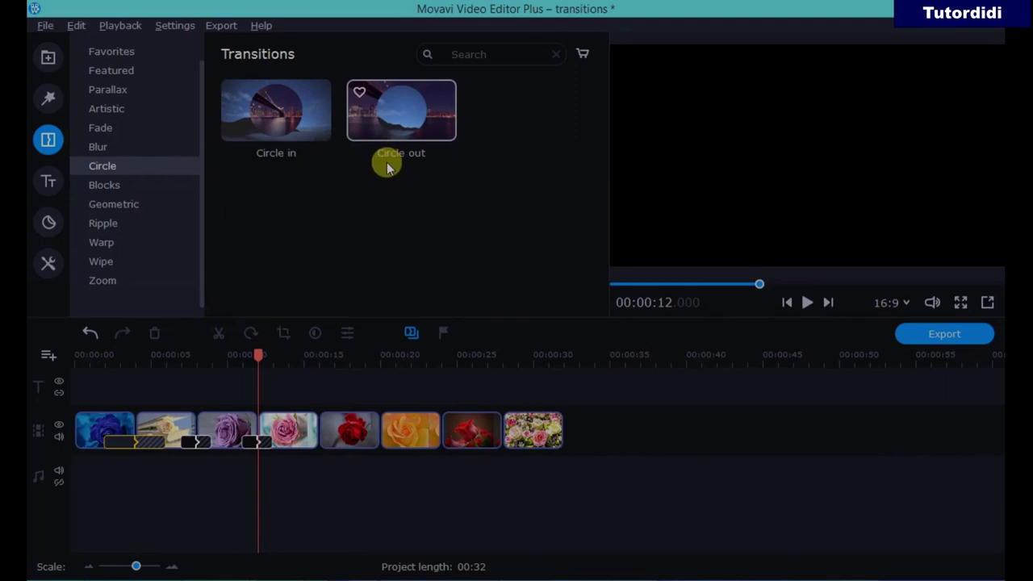
{"action": "left_click_drag", "start_coordinate": [276, 131], "coordinate": [312, 440]}
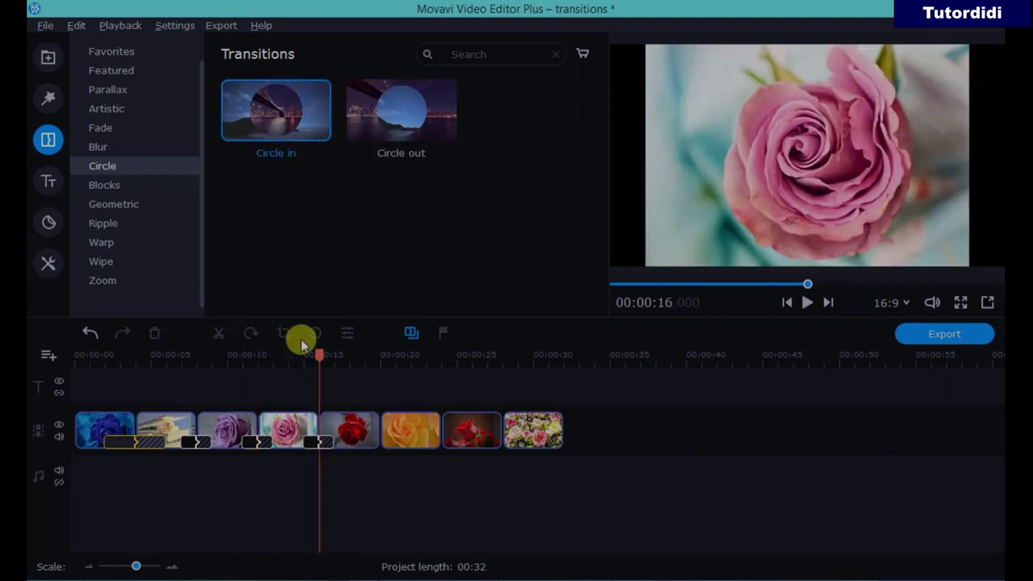
- Add a Ripple group transition between the fifth and sixth clips and Spiral - from center between the sixth and seventh clips
{"action": "left_click", "coordinate": [137, 205]}
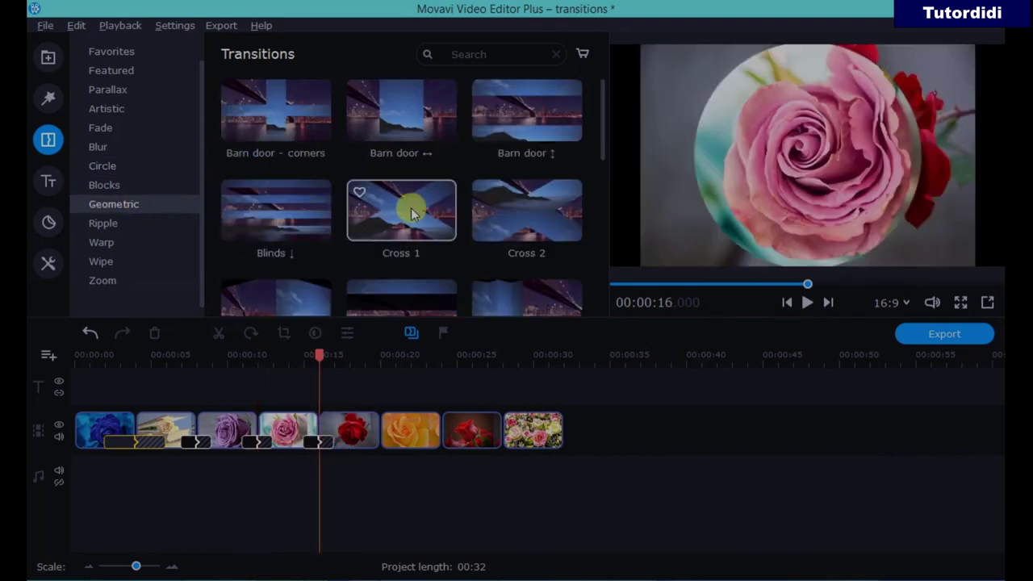
{"action": "left_click", "coordinate": [129, 222]}
{"action": "left_click_drag", "start_coordinate": [401, 217], "coordinate": [367, 427]}
{"action": "left_click", "coordinate": [137, 250]}
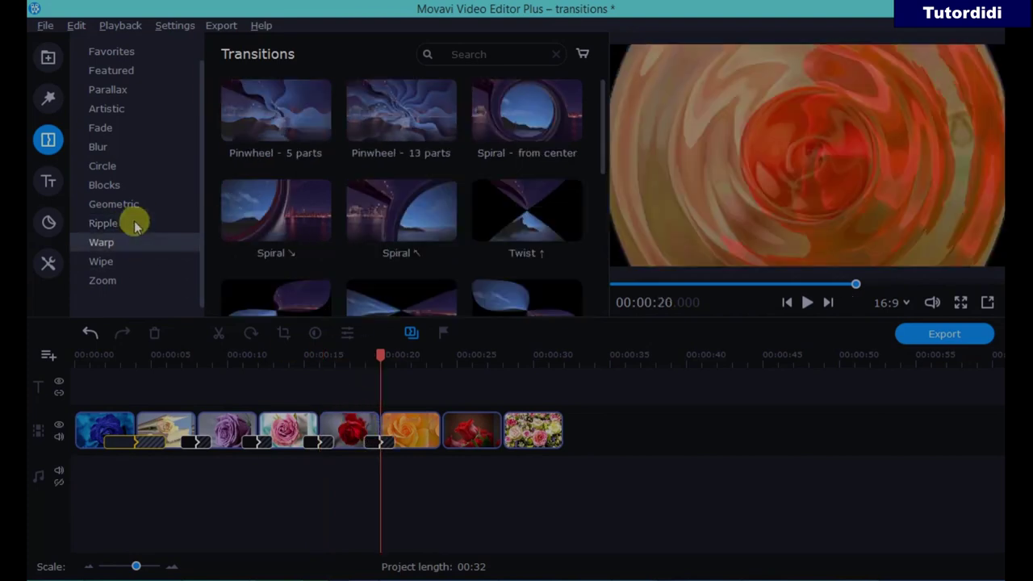
{"action": "left_click_drag", "start_coordinate": [506, 96], "coordinate": [440, 442]}
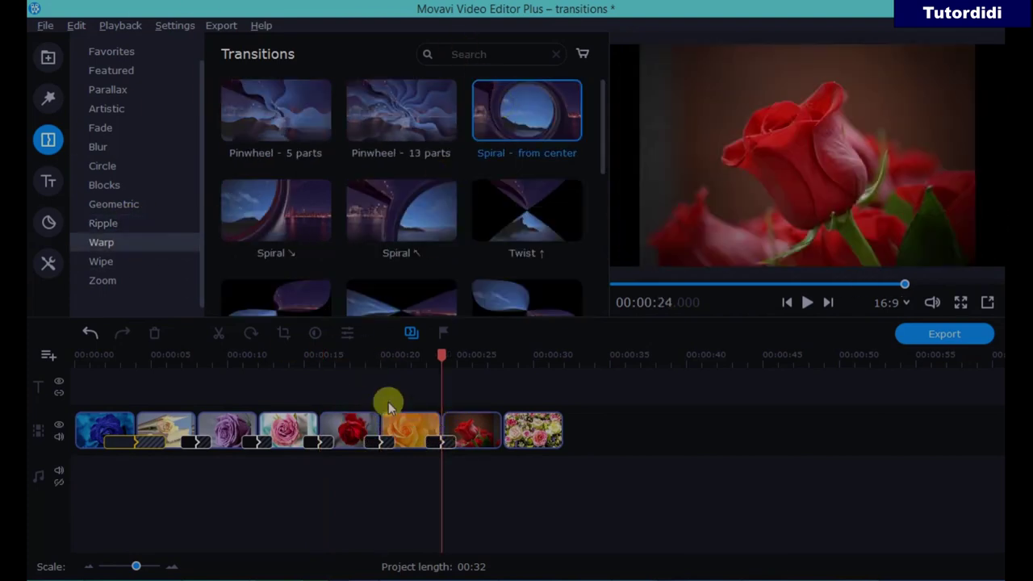
- Add the Scale out transition from the Zoom group between the seventh and eighth clips
{"action": "left_click", "coordinate": [109, 263]}
{"action": "left_click", "coordinate": [134, 287]}
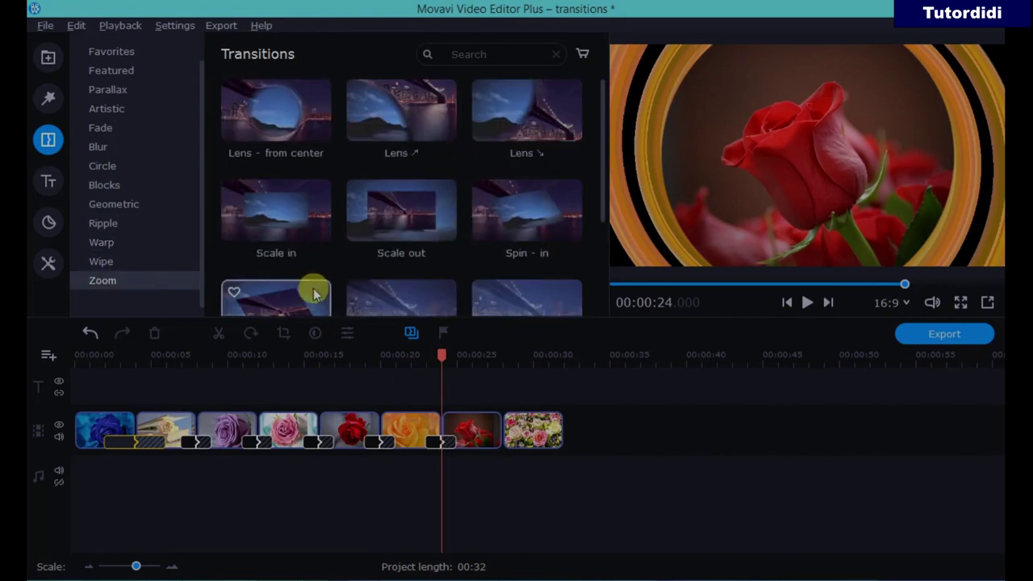
{"action": "left_click_drag", "start_coordinate": [430, 236], "coordinate": [493, 431]}
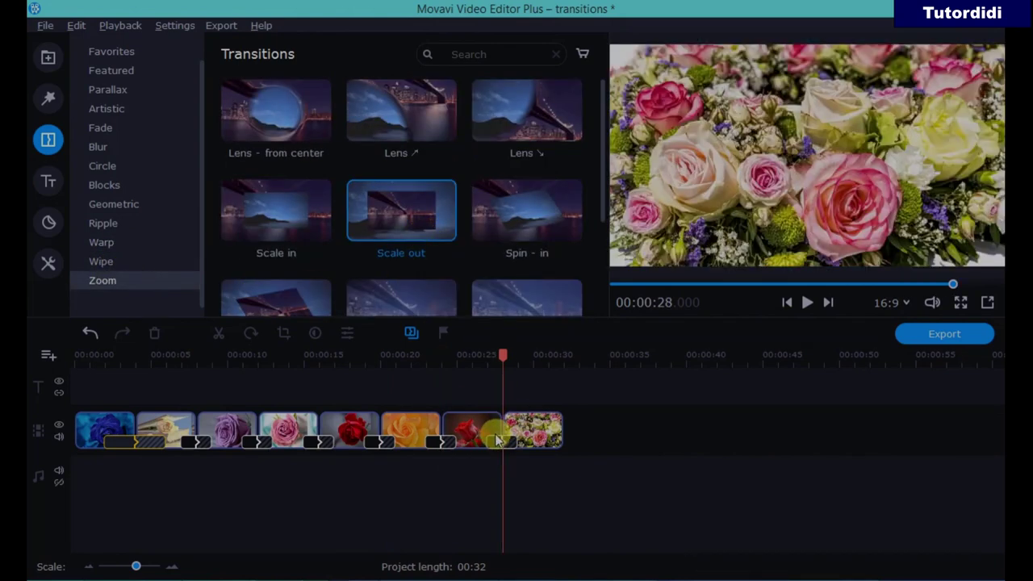
- Play the whole slideshow from the beginning in a detached preview window and close that window
{"action": "left_click_drag", "start_coordinate": [488, 353], "coordinate": [73, 343]}
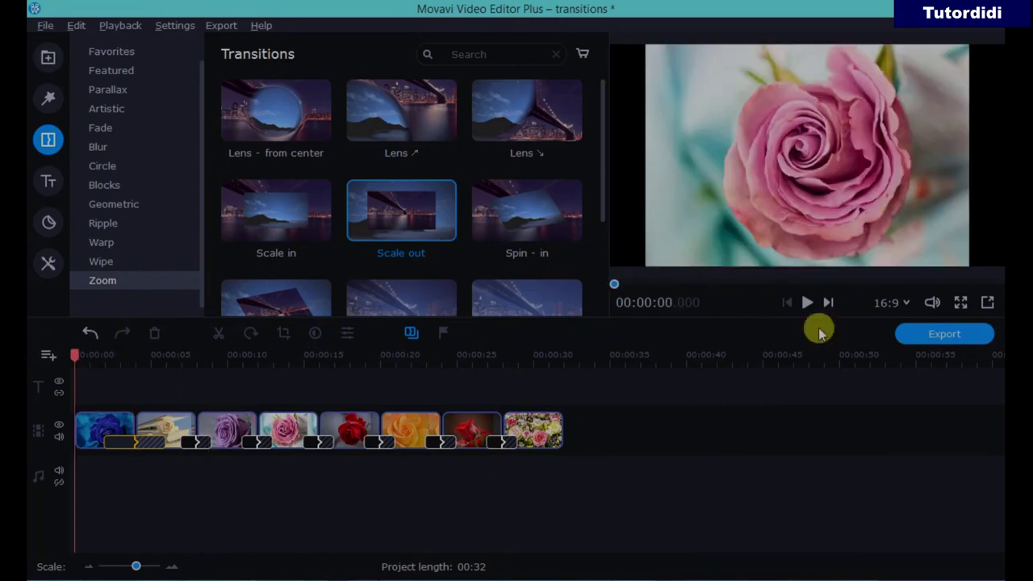
{"action": "left_click", "coordinate": [987, 301]}
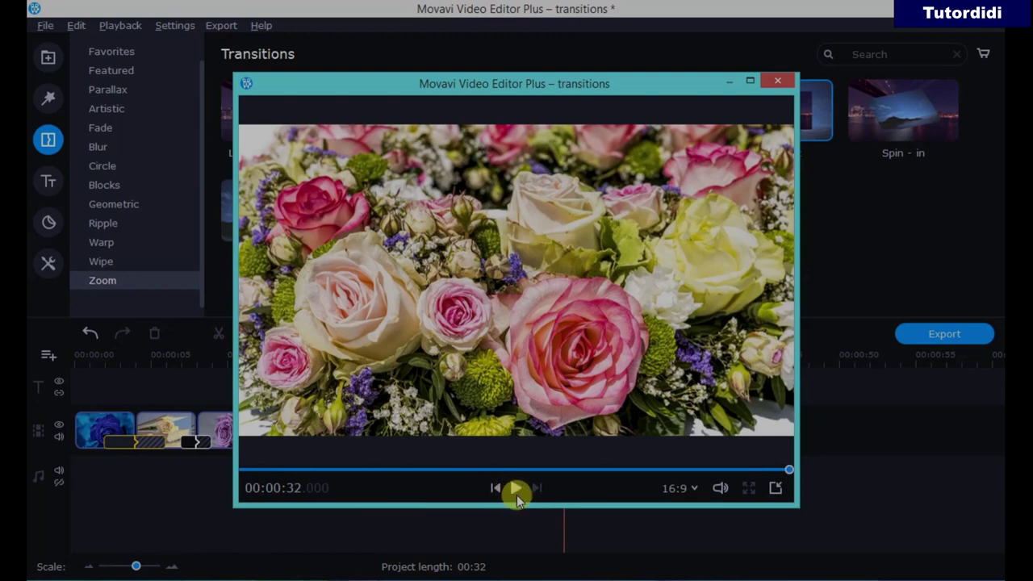
{"action": "left_click", "coordinate": [789, 80]}
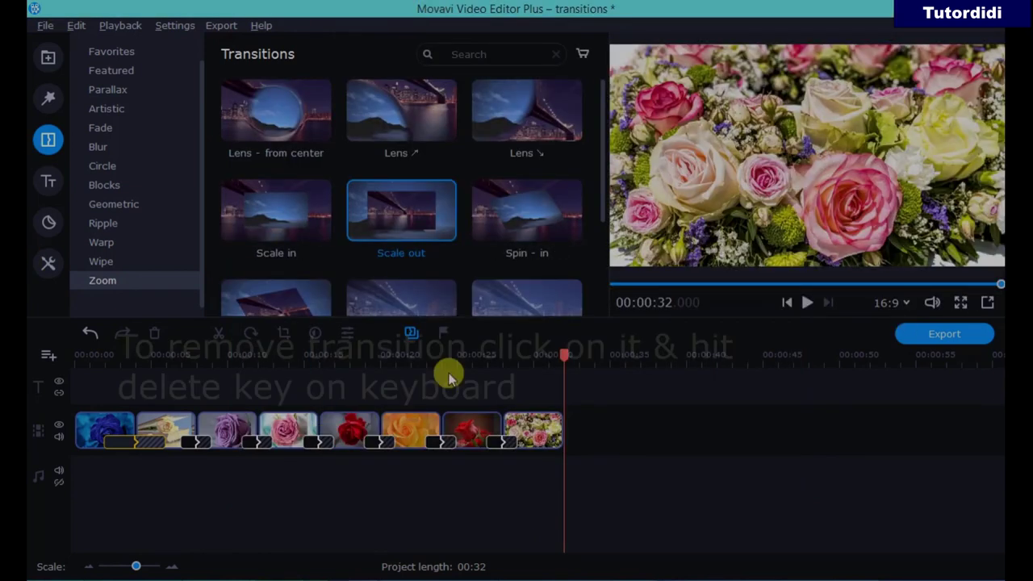
- Delete the Fade to black transition between the third and fourth clips
{"action": "left_click", "coordinate": [261, 446]}
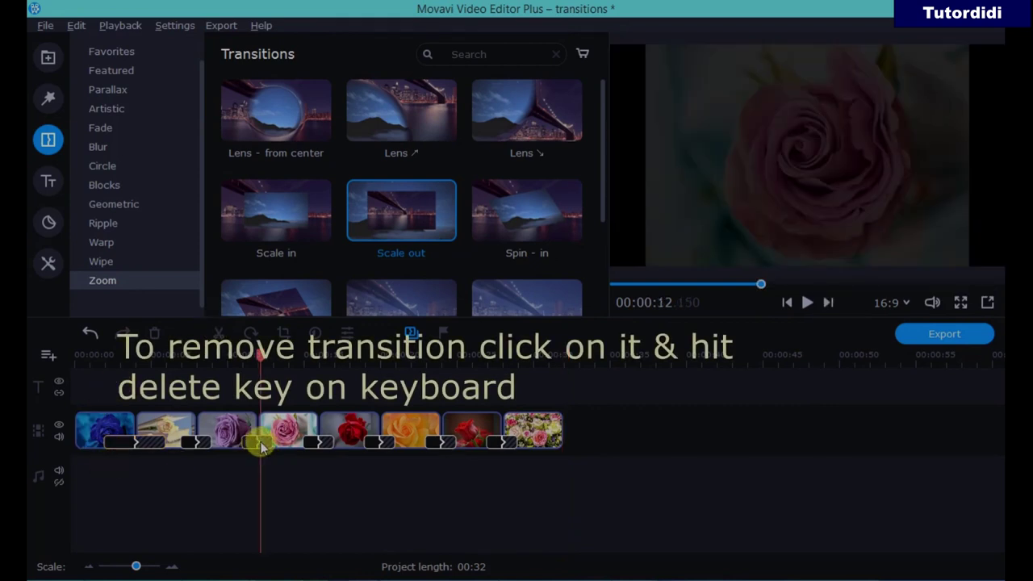
{"action": "key", "text": "Delete"}
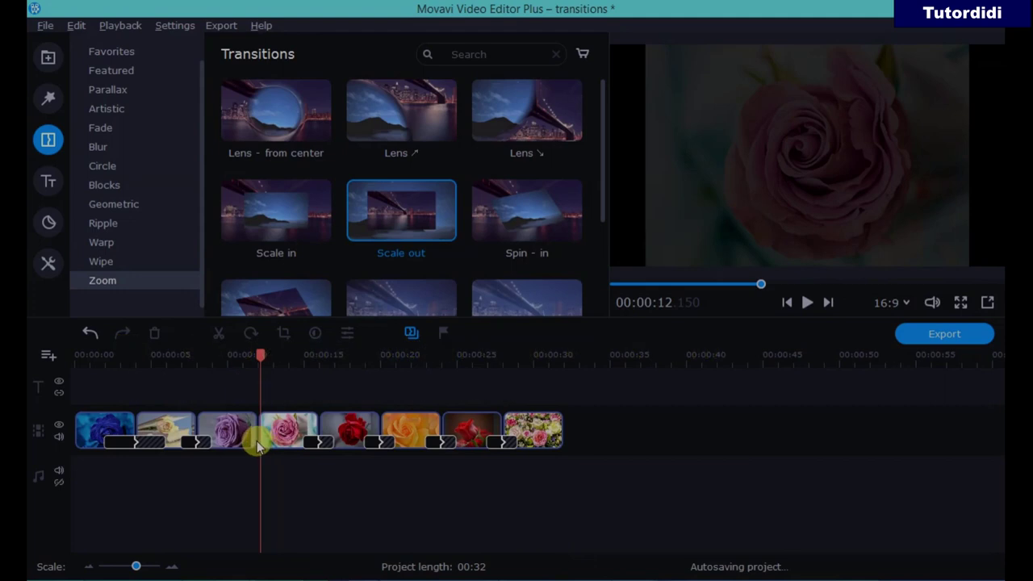